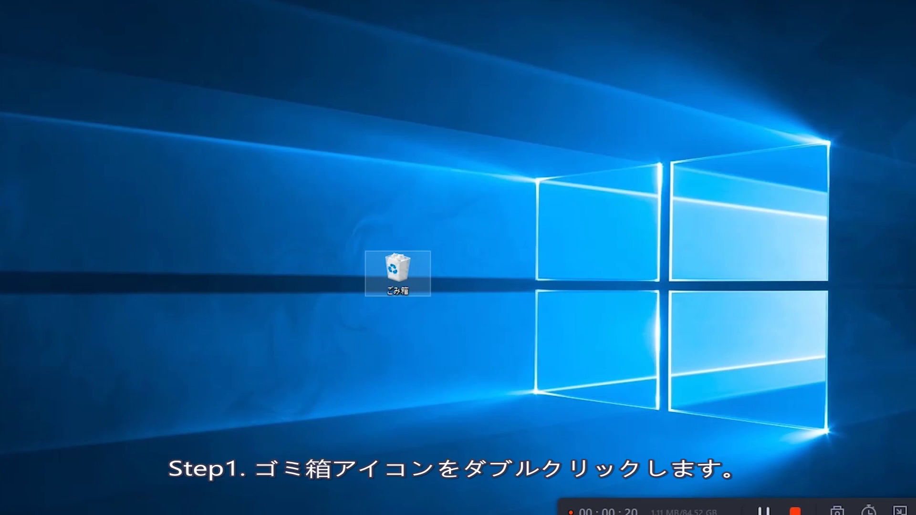
Restore the easeus presentation from the Recycle Bin to the Desktop
{"action": "right_click", "coordinate": [404, 278]}
{"action": "left_click", "coordinate": [438, 286]}
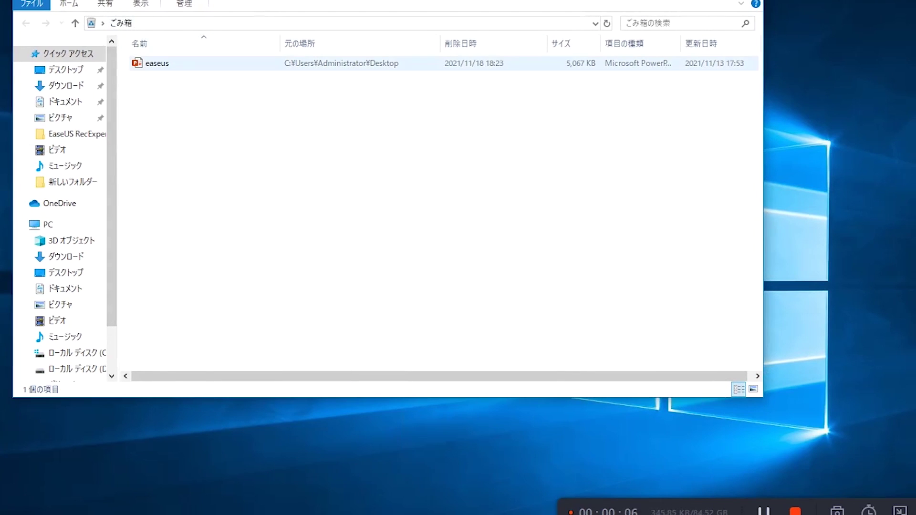
{"action": "left_click", "coordinate": [157, 63]}
{"action": "left_click", "coordinate": [184, 3]}
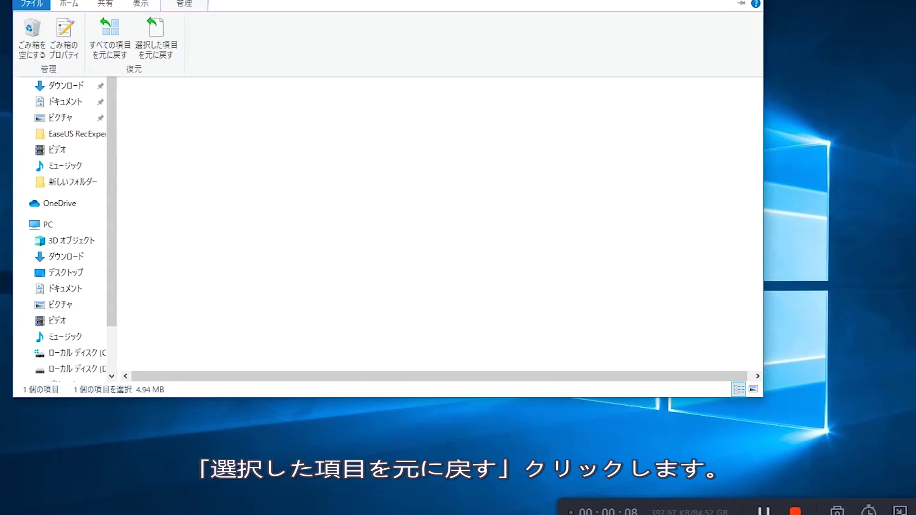
{"action": "left_click", "coordinate": [156, 43]}
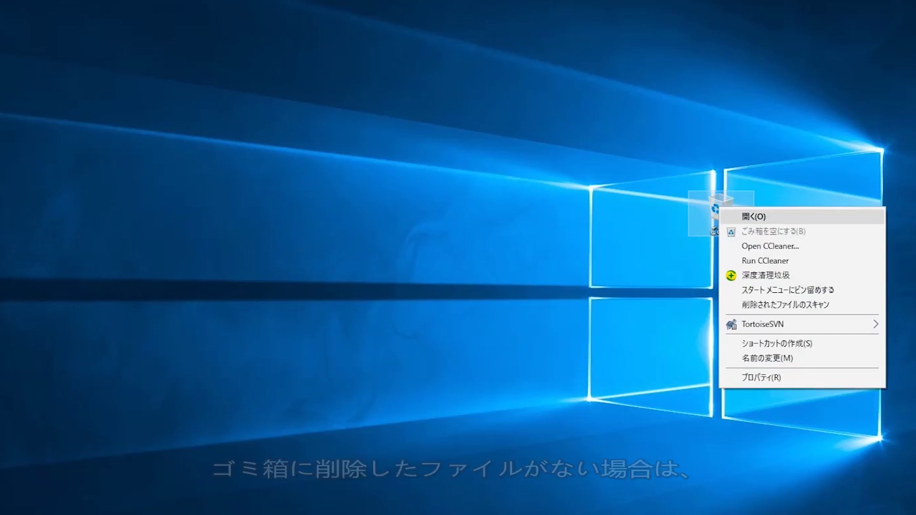
Open the Recycle Bin and confirm it contains nothing
{"action": "left_click", "coordinate": [737, 213]}
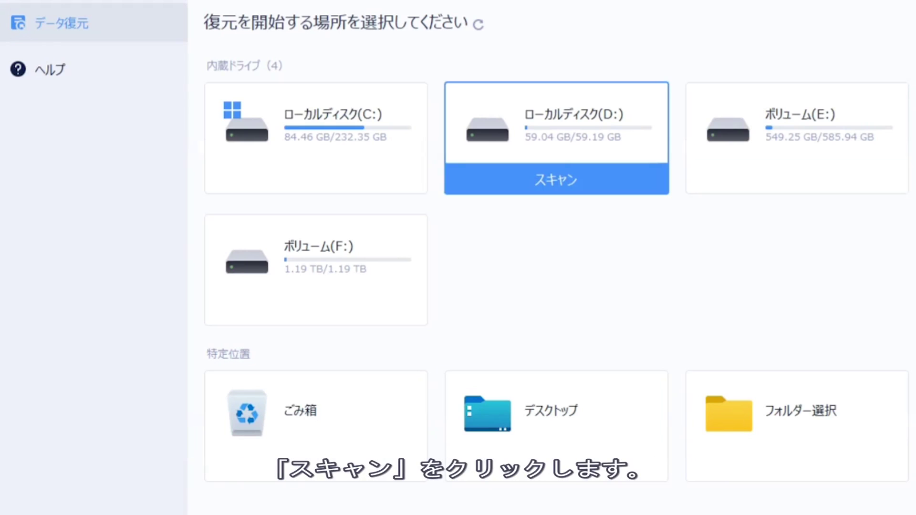
Scan drive D (ローカルディスク) and create a new recovery folder on drive C
{"action": "left_click", "coordinate": [556, 180]}
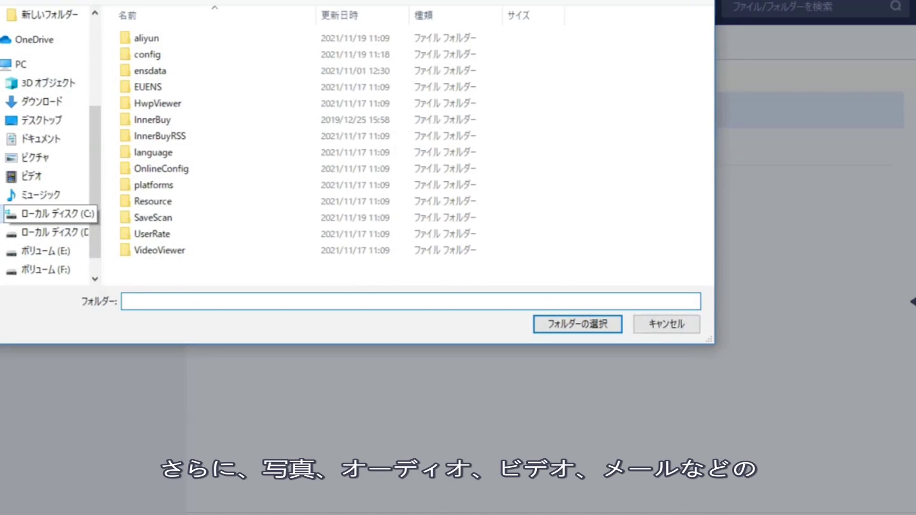
{"action": "left_click", "coordinate": [54, 214]}
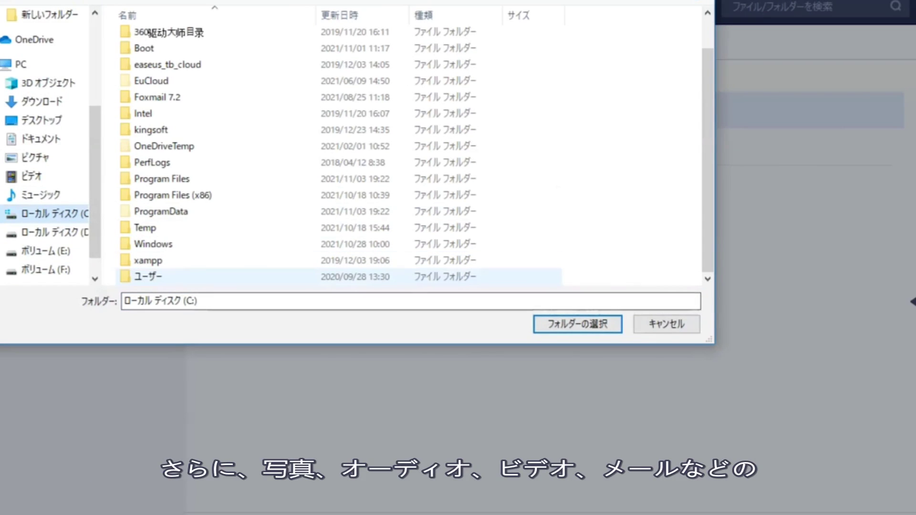
{"action": "right_click", "coordinate": [507, 274]}
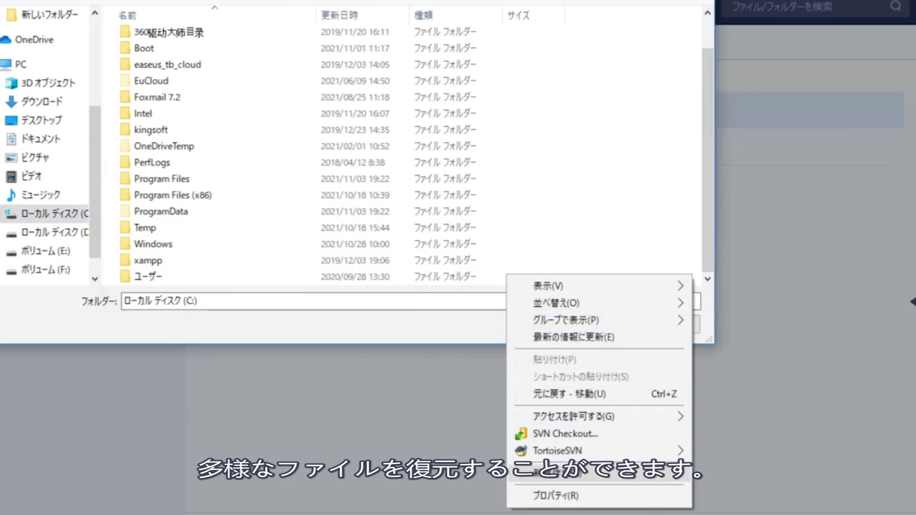
{"action": "mouse_move", "coordinate": [573, 472]}
{"action": "left_click", "coordinate": [887, 226]}
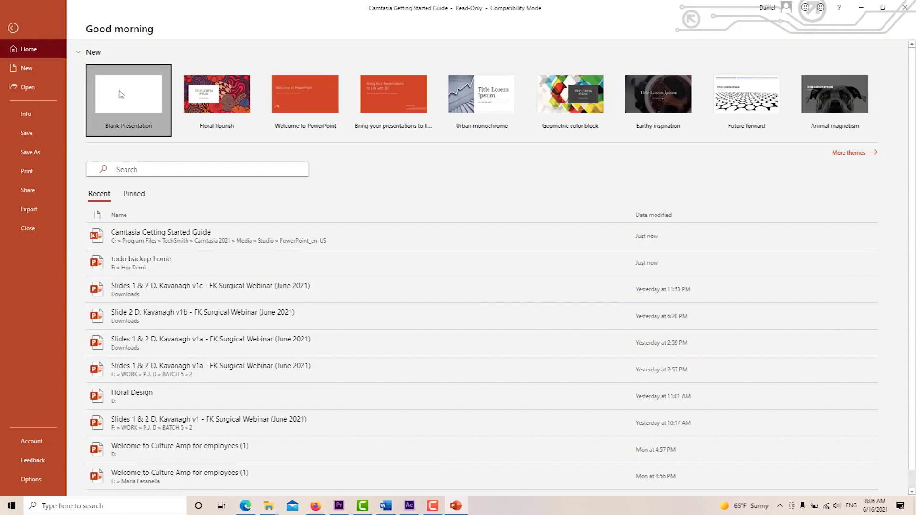
Start a blank presentation and open Recover Unsaved Presentations from the Open page
{"action": "left_click", "coordinate": [121, 93]}
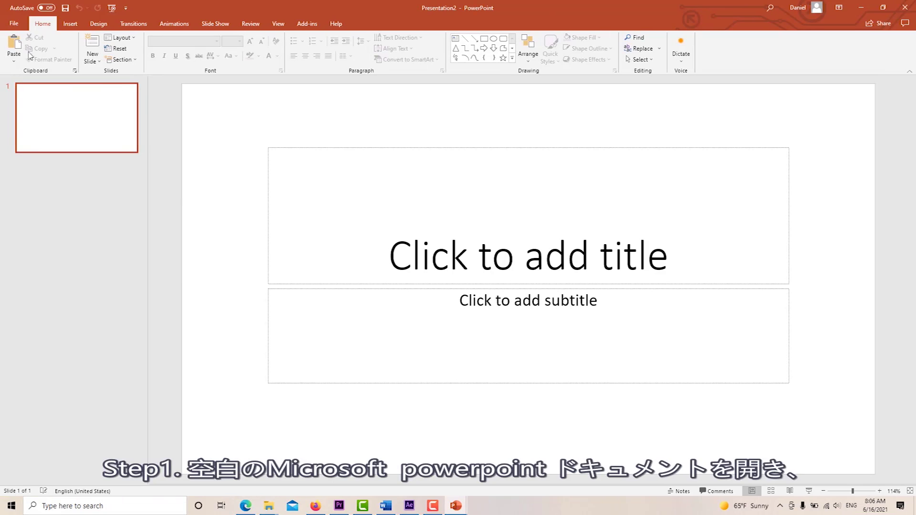
{"action": "left_click", "coordinate": [13, 23]}
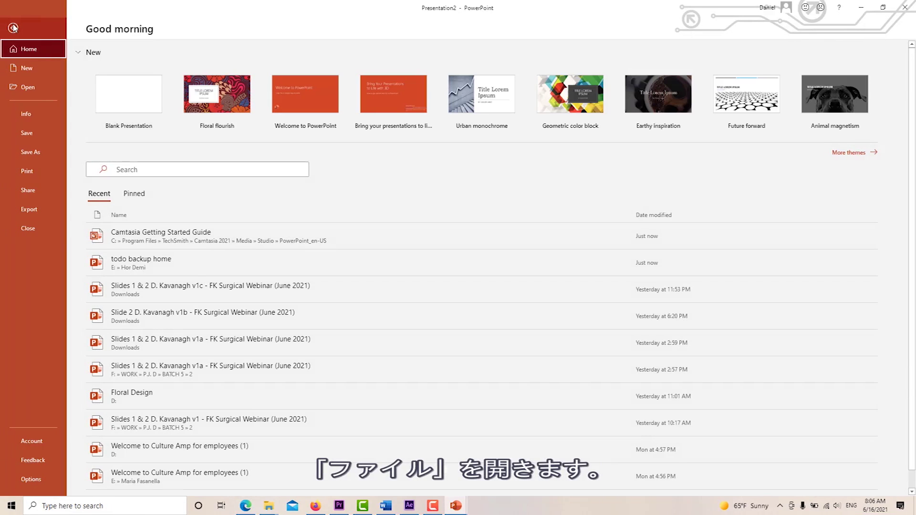
{"action": "left_click", "coordinate": [30, 92]}
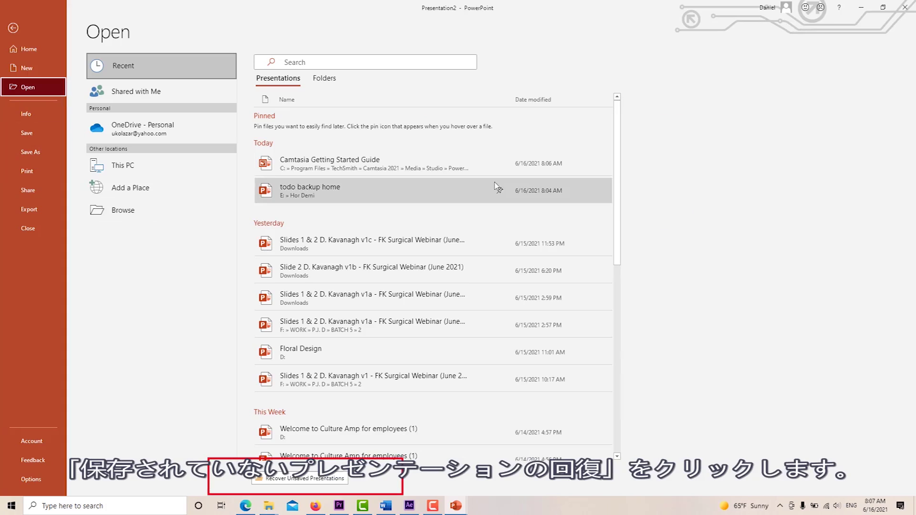
{"action": "scroll", "coordinate": [497, 201], "scroll_direction": "down", "scroll_amount": 1}
{"action": "scroll", "coordinate": [501, 221], "scroll_direction": "down", "scroll_amount": 3}
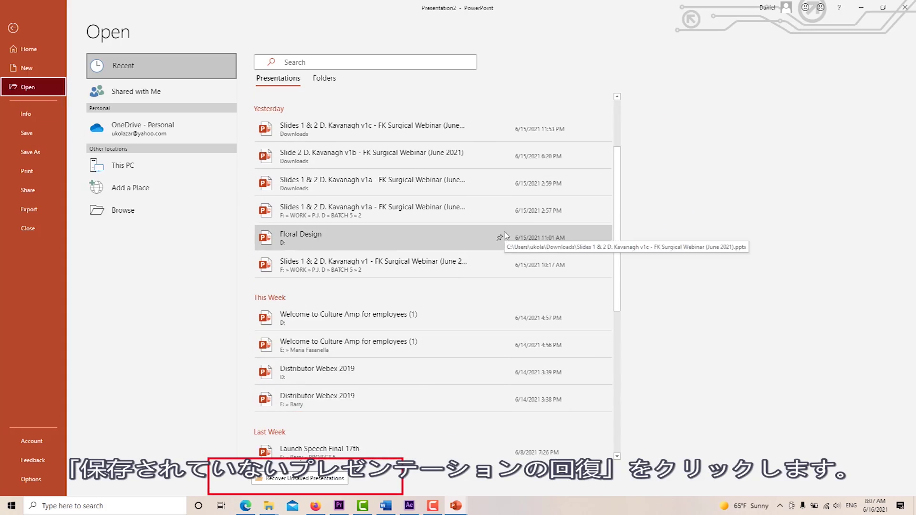
{"action": "left_click", "coordinate": [323, 482]}
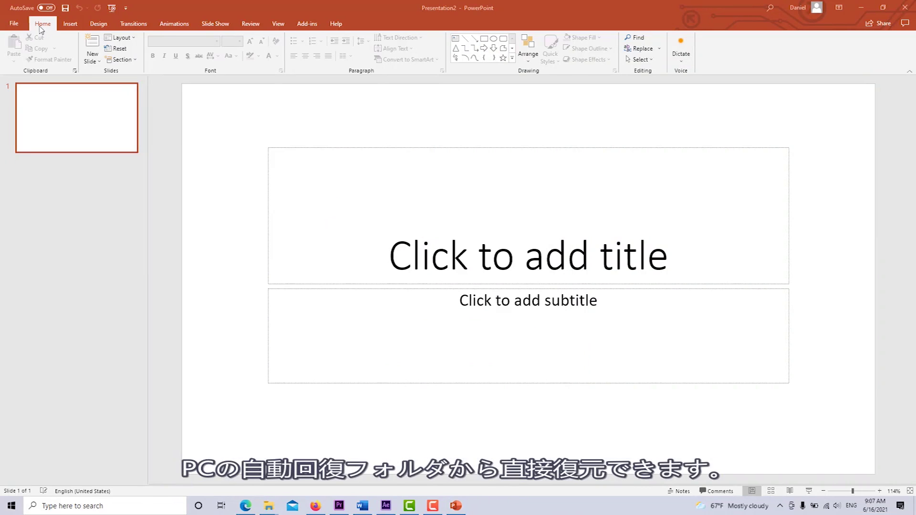
Copy the Default local file location path from the Save options and open File Explorer
{"action": "left_click", "coordinate": [14, 24]}
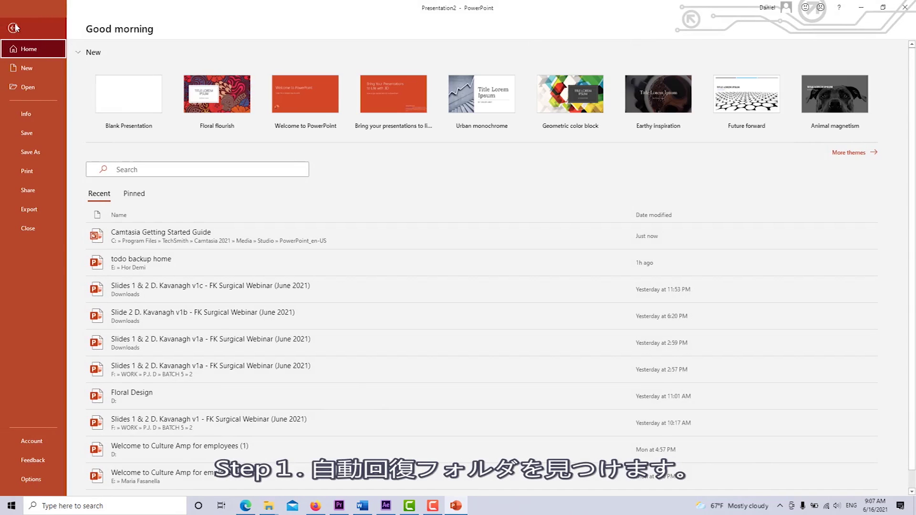
{"action": "left_click", "coordinate": [30, 479]}
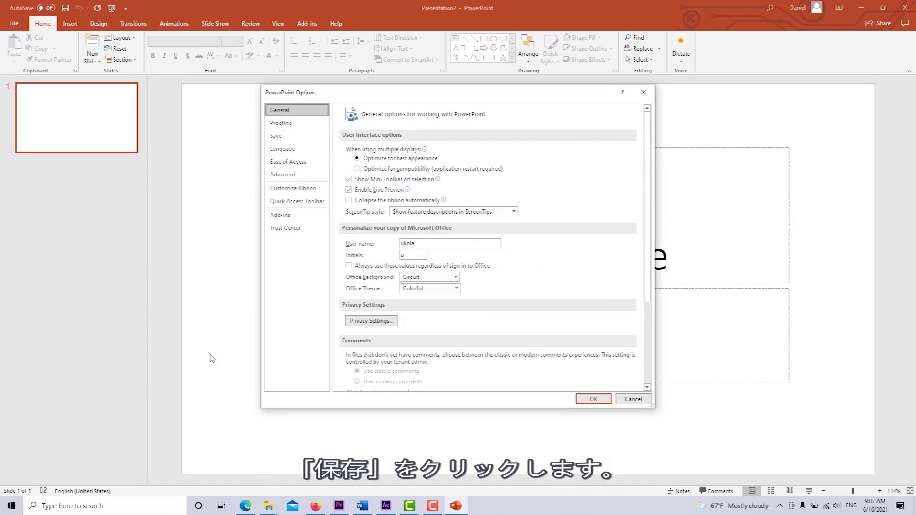
{"action": "left_click", "coordinate": [277, 135]}
{"action": "mouse_move", "coordinate": [353, 98]}
{"action": "left_mouse_down"}
{"action": "mouse_move", "coordinate": [311, 101]}
{"action": "mouse_move", "coordinate": [263, 125]}
{"action": "left_mouse_up"}
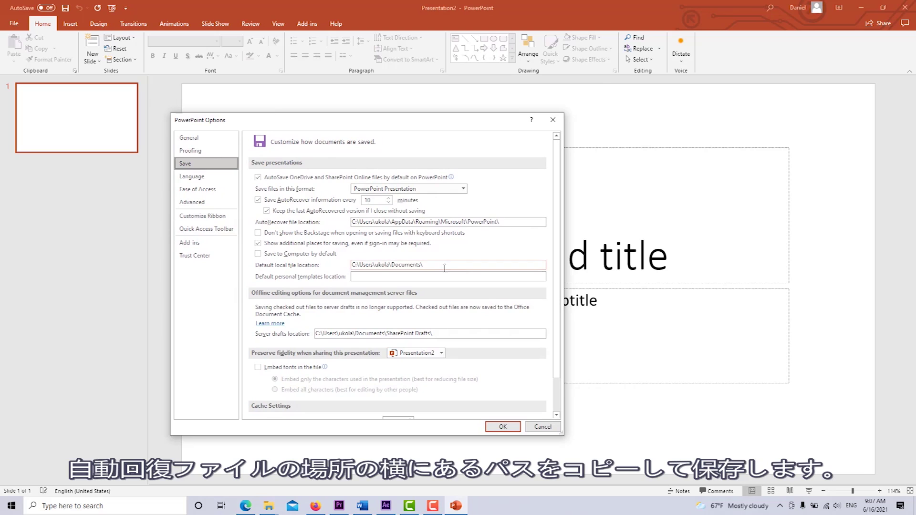
{"action": "left_click_drag", "start_coordinate": [444, 265], "coordinate": [345, 264]}
{"action": "key", "text": "ctrl+c"}
{"action": "key", "text": "super+e"}
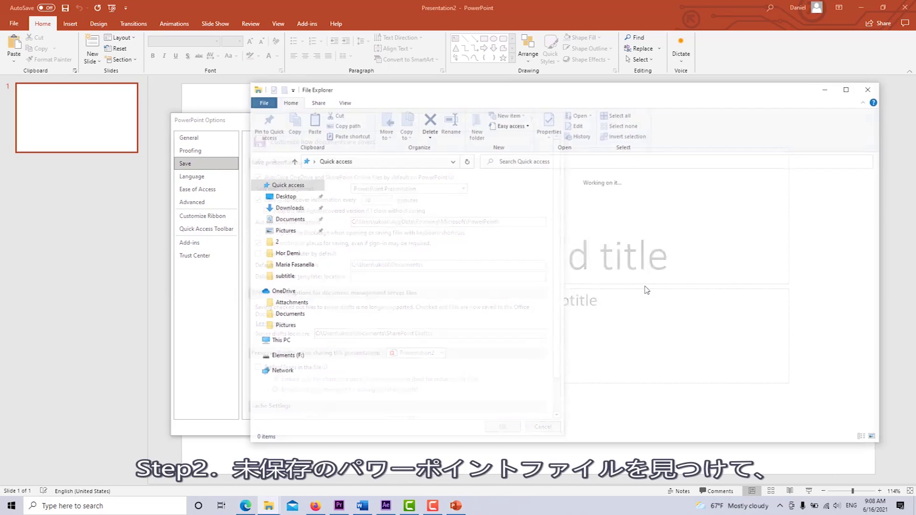
Paste the Documents path into the address bar and open todo backup home
{"action": "left_click", "coordinate": [380, 164]}
{"action": "key", "text": "ctrl+v"}
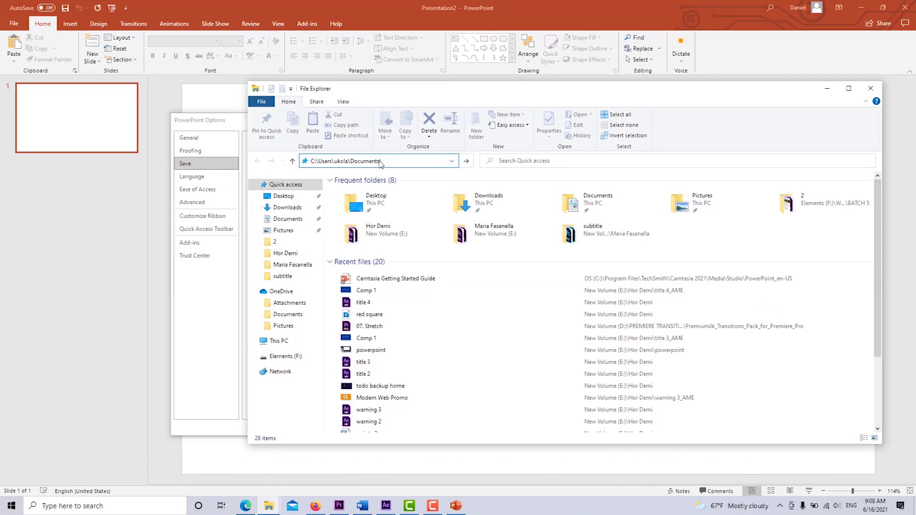
{"action": "key", "text": "Return"}
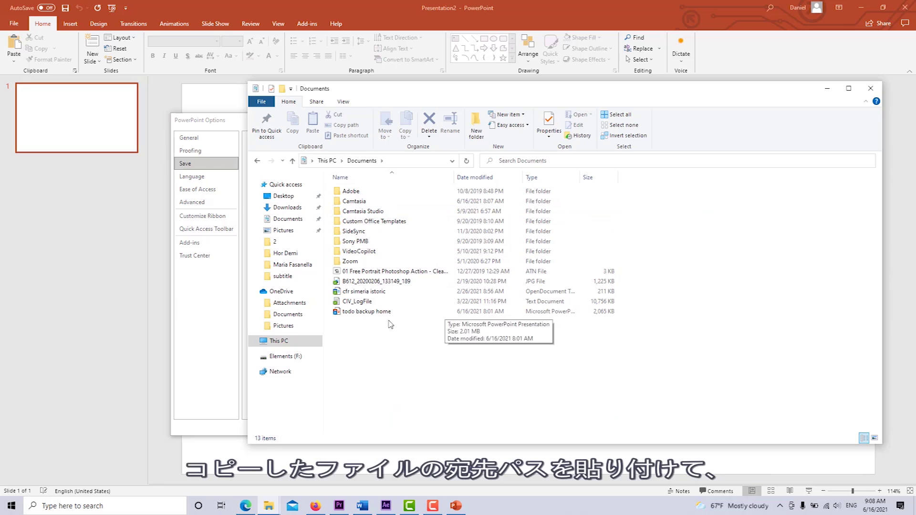
{"action": "left_click", "coordinate": [371, 316]}
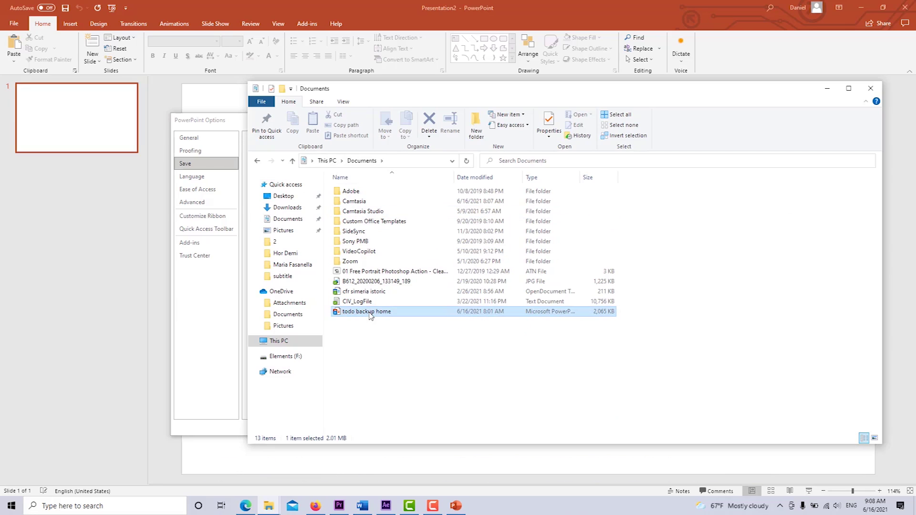
{"action": "key", "text": "Return"}
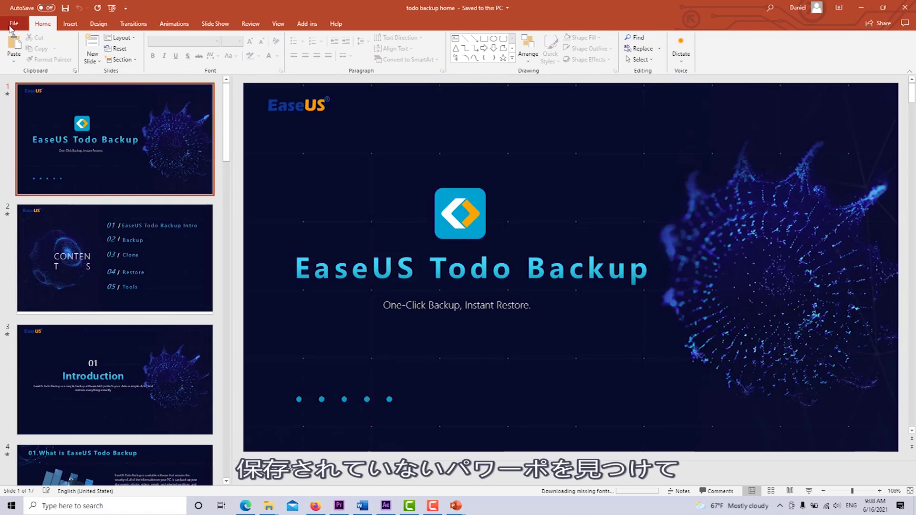
Save a copy of todo backup home to drive D with Save As
{"action": "left_click", "coordinate": [11, 24]}
{"action": "left_click", "coordinate": [37, 151]}
{"action": "left_click", "coordinate": [184, 143]}
{"action": "left_click", "coordinate": [122, 188]}
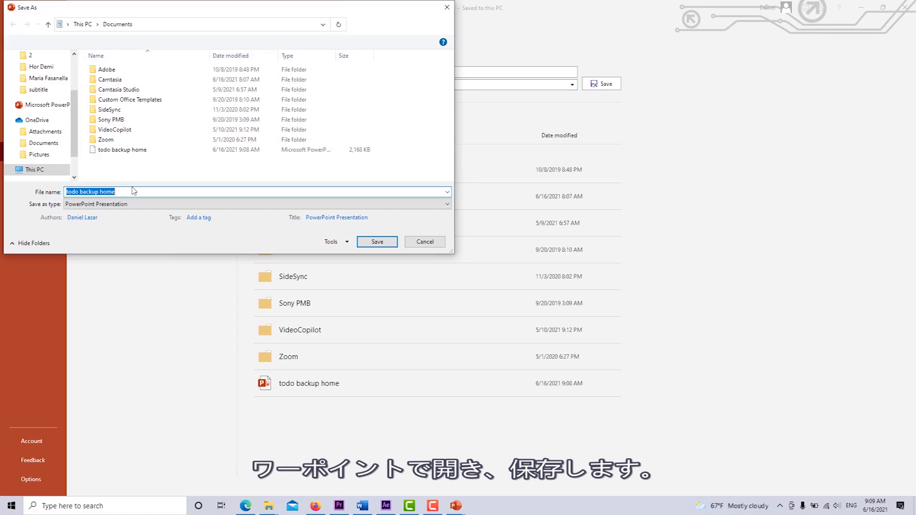
{"action": "scroll", "coordinate": [39, 143], "scroll_direction": "down", "scroll_amount": 1}
{"action": "left_click", "coordinate": [35, 135]}
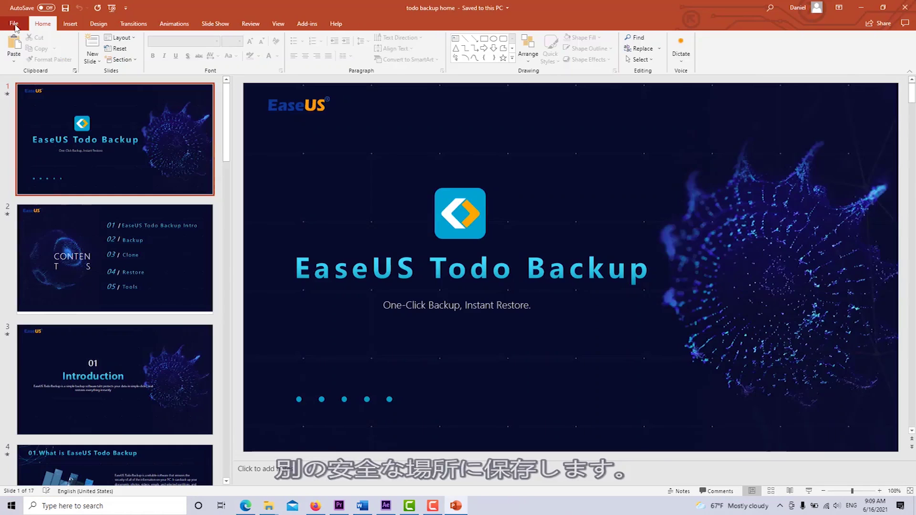
{"action": "left_click", "coordinate": [11, 26]}
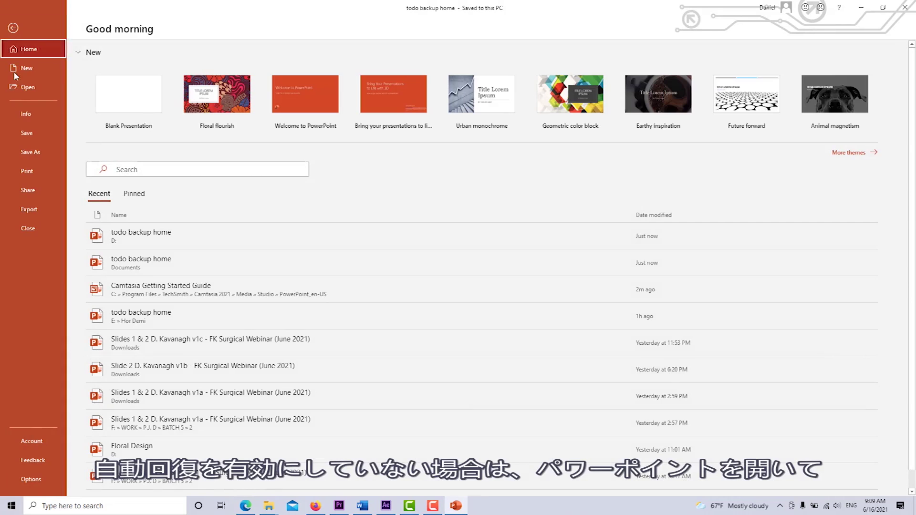
Select the AutoRecover minutes value in the Save options
{"action": "left_click", "coordinate": [31, 479]}
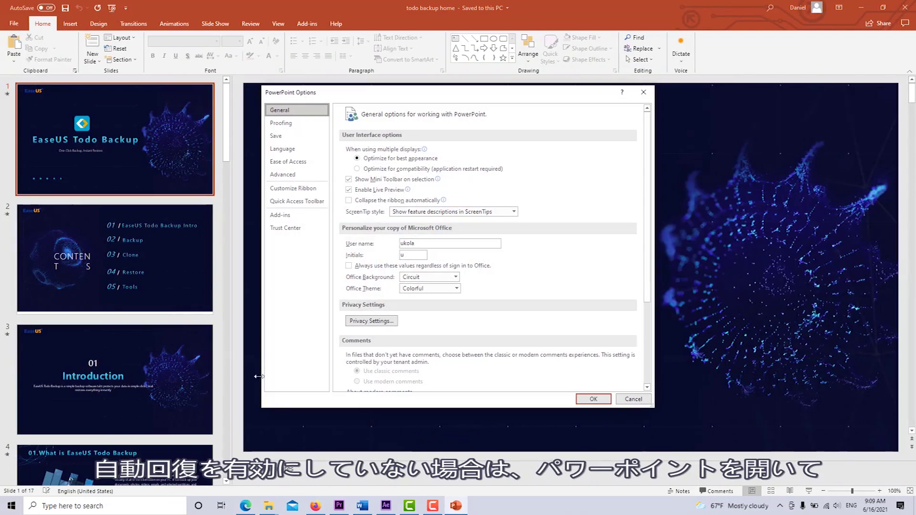
{"action": "left_click", "coordinate": [282, 136]}
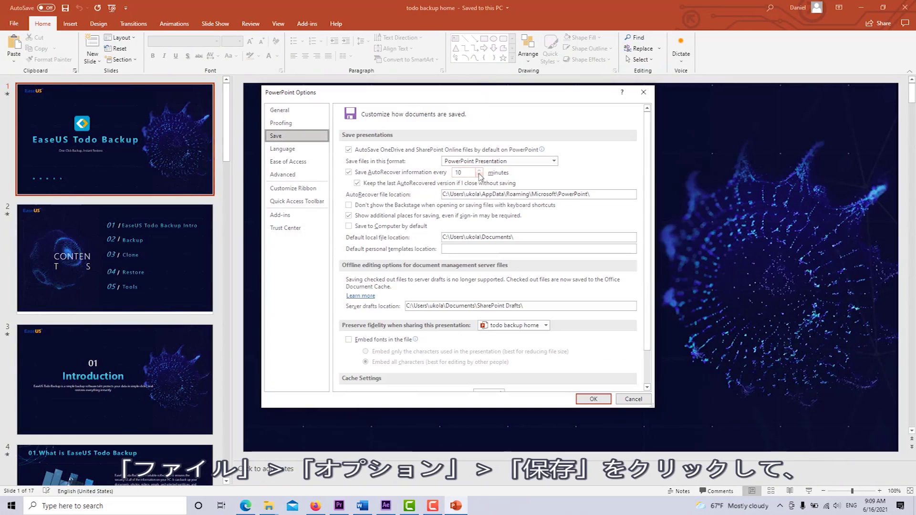
{"action": "double_click", "coordinate": [461, 172]}
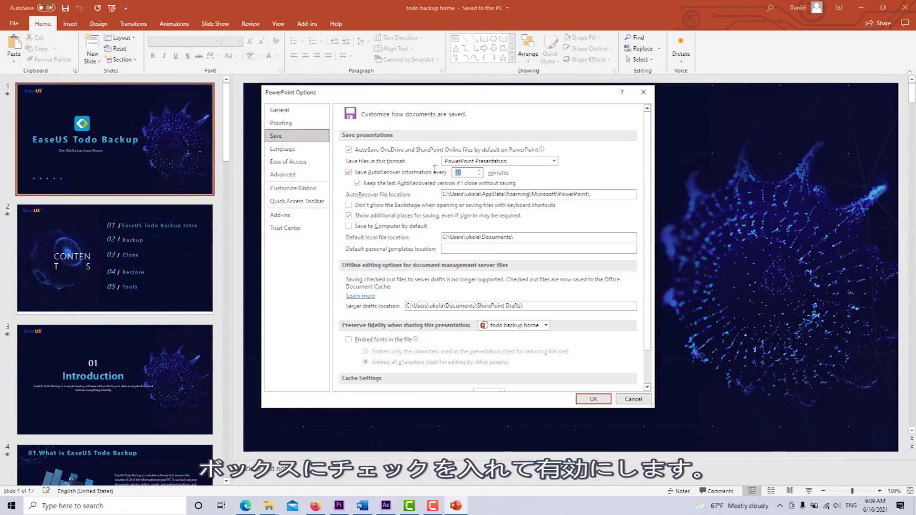
{"action": "type", "text": "5"}
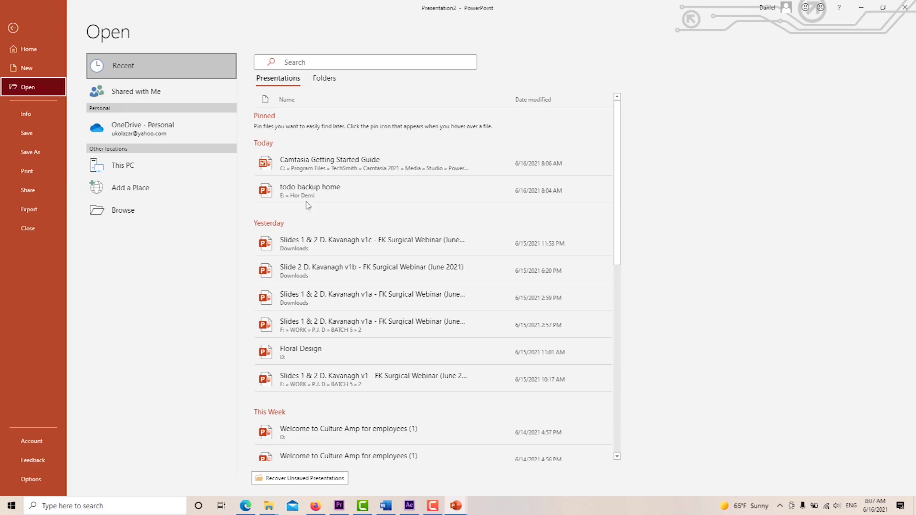
{"action": "scroll", "coordinate": [493, 216], "scroll_direction": "down", "scroll_amount": 1}
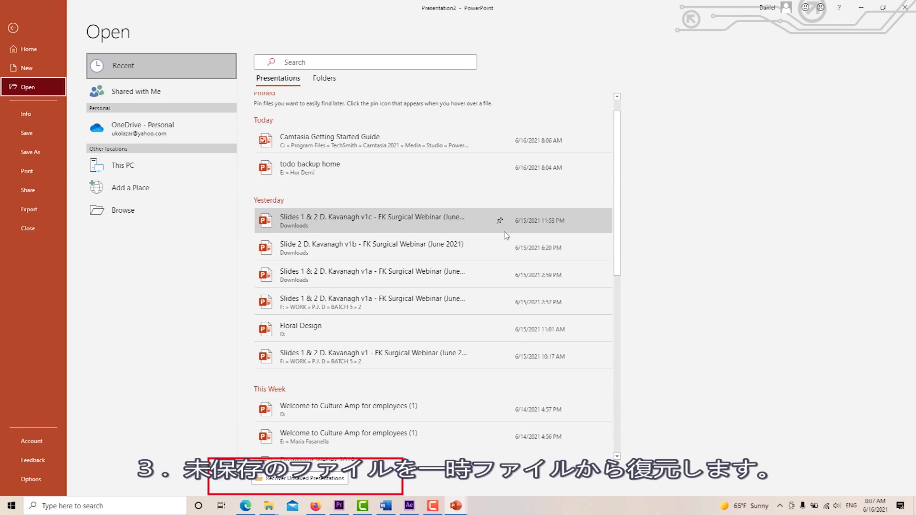
{"action": "scroll", "coordinate": [493, 229], "scroll_direction": "down", "scroll_amount": 3}
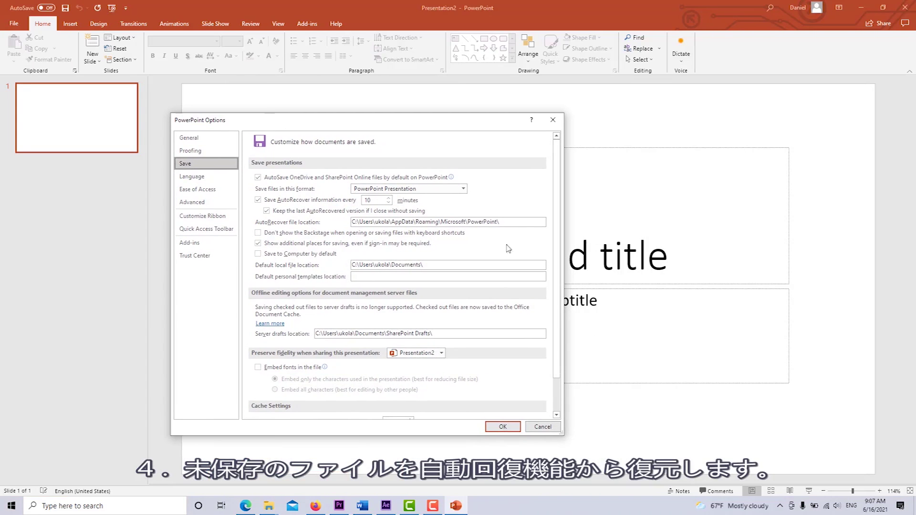
Highlight the Documents path in the Default local file location box
{"action": "left_click_drag", "start_coordinate": [458, 266], "coordinate": [326, 276]}
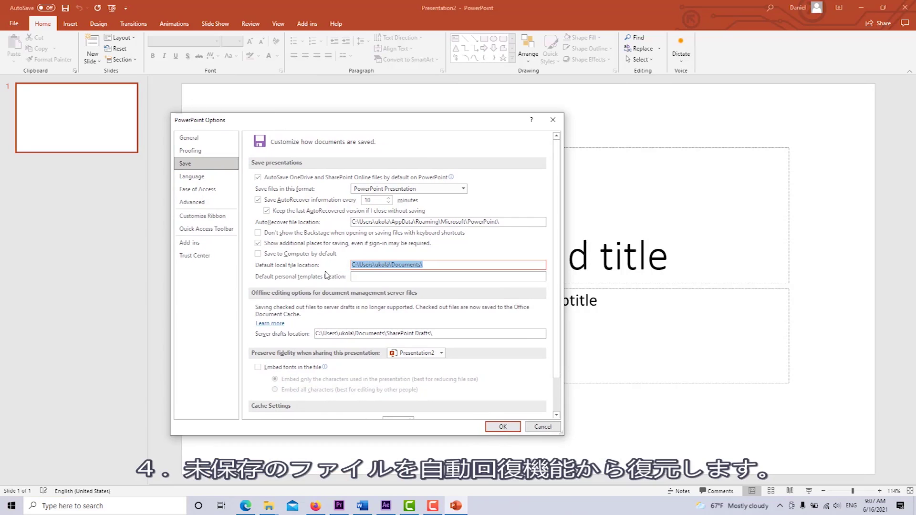